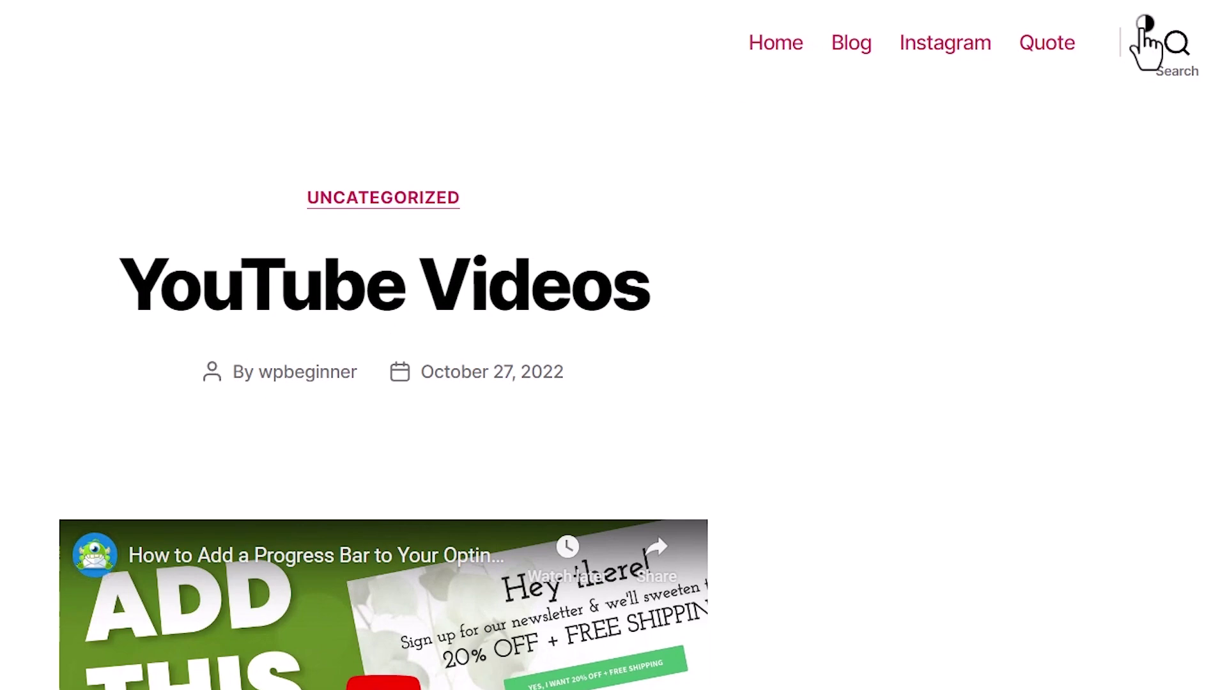
Step: Switch the front end to dark mode, then head to the admin Plugins menu
left_click(1147, 43)
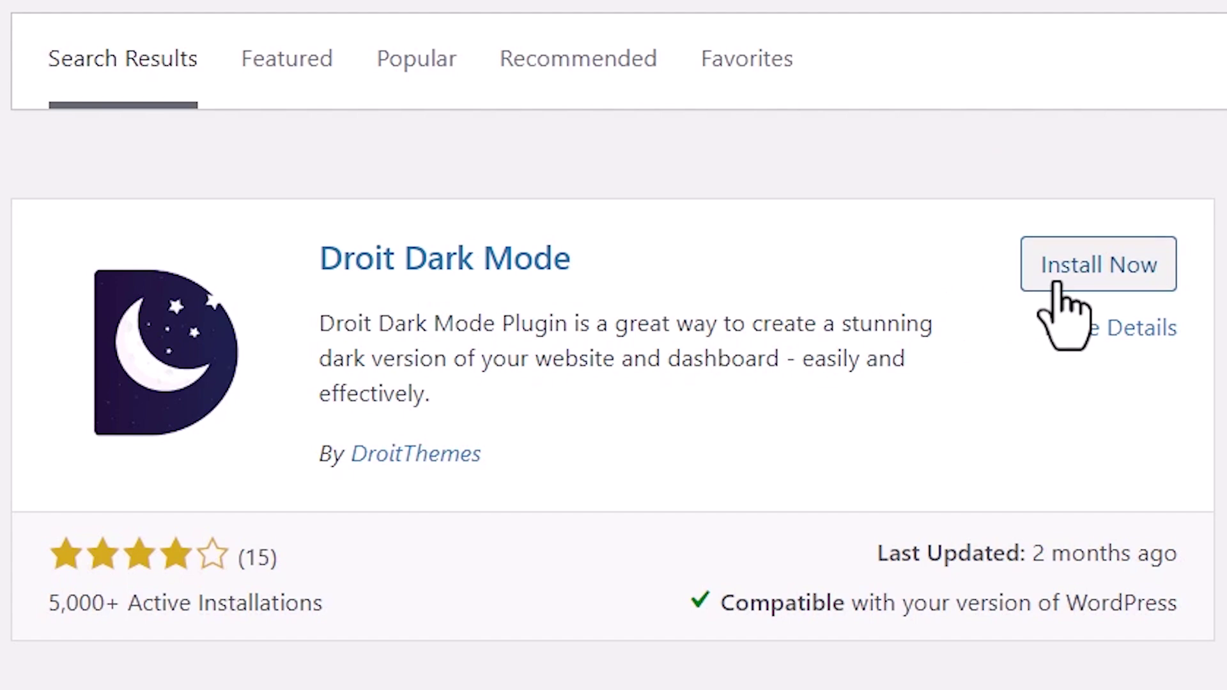
left_click(1099, 265)
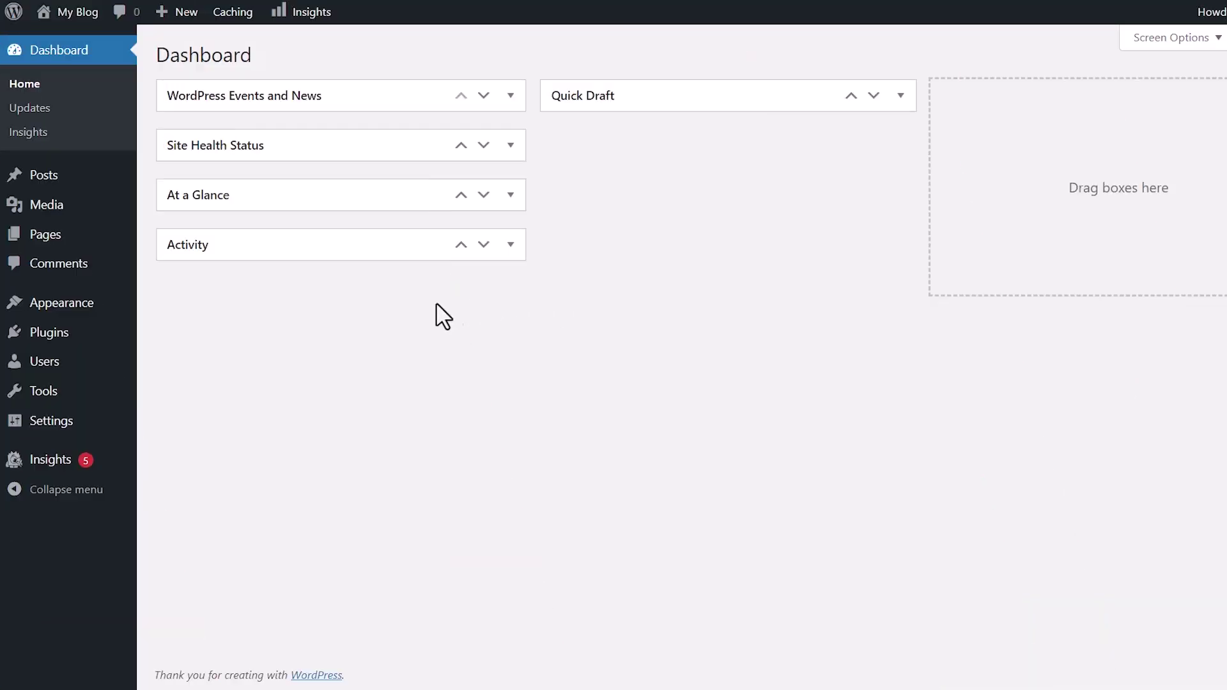
mouse_move(49, 332)
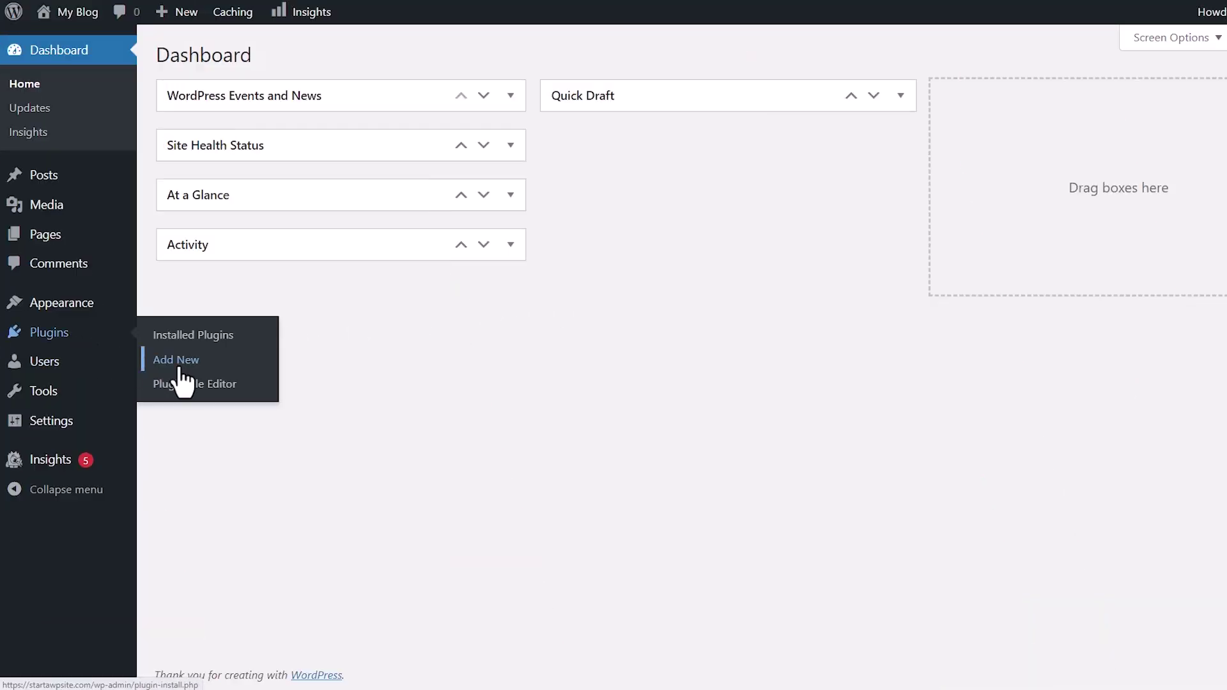
Step: Search the plugin directory for 'droit dark mode', then install and activate it
left_click(177, 359)
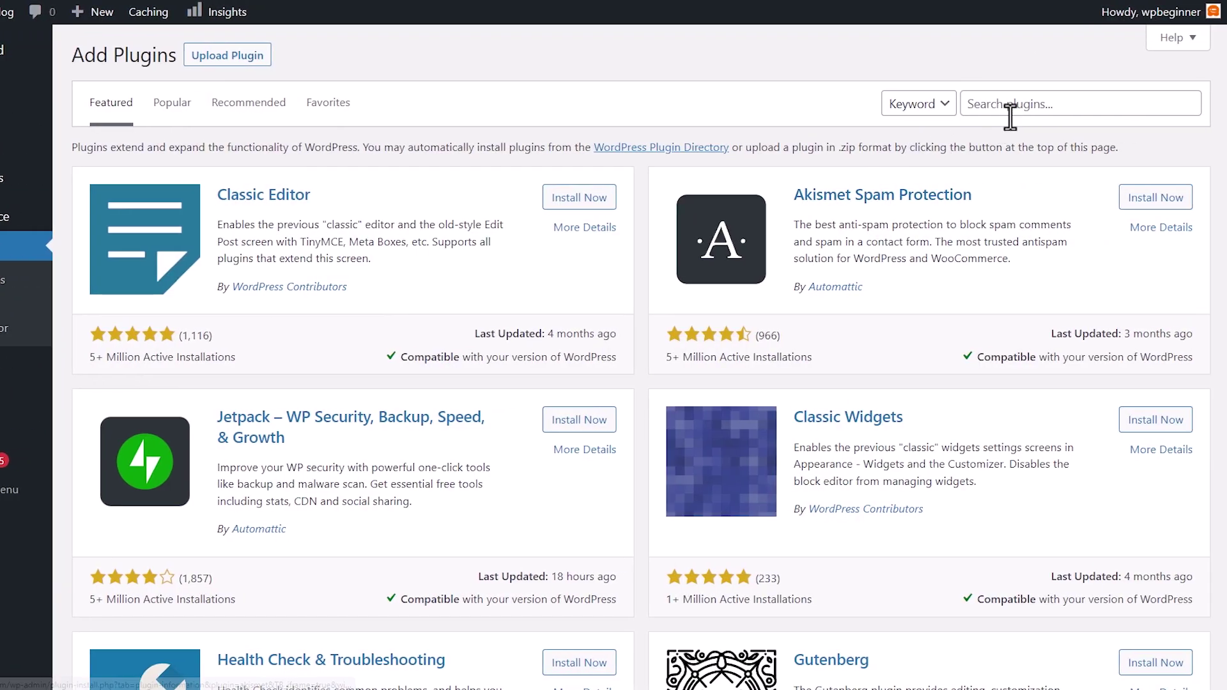
left_click(1020, 105)
type("dro")
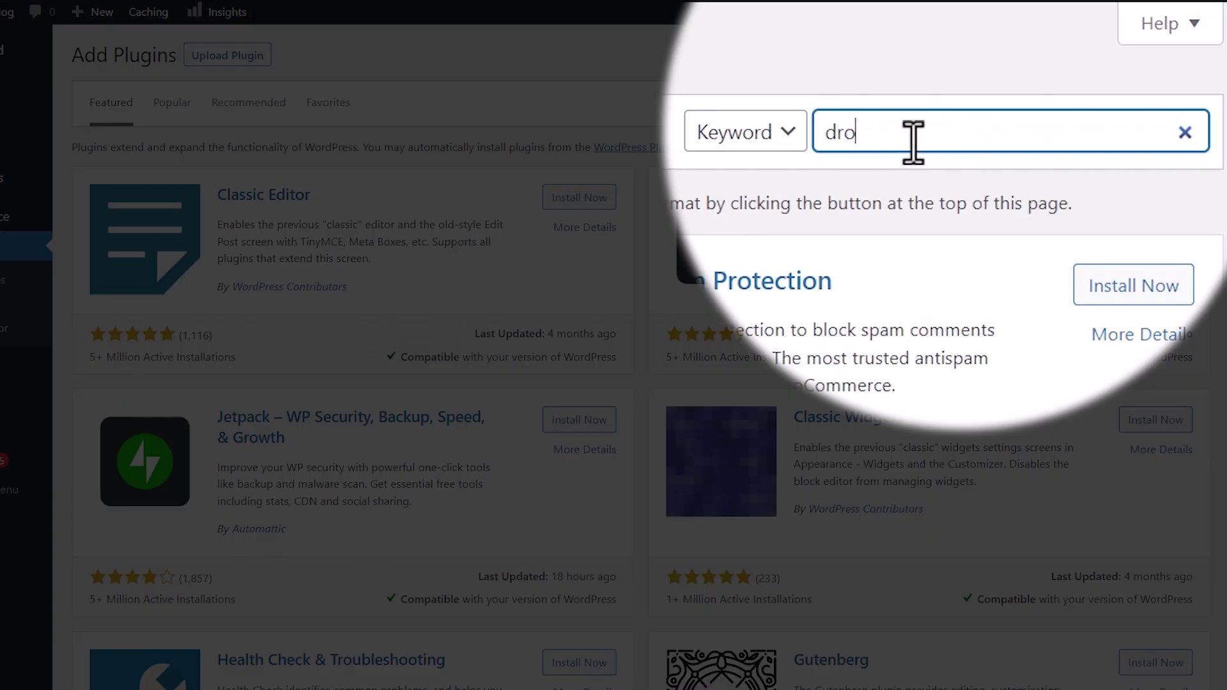
type("it dark mode")
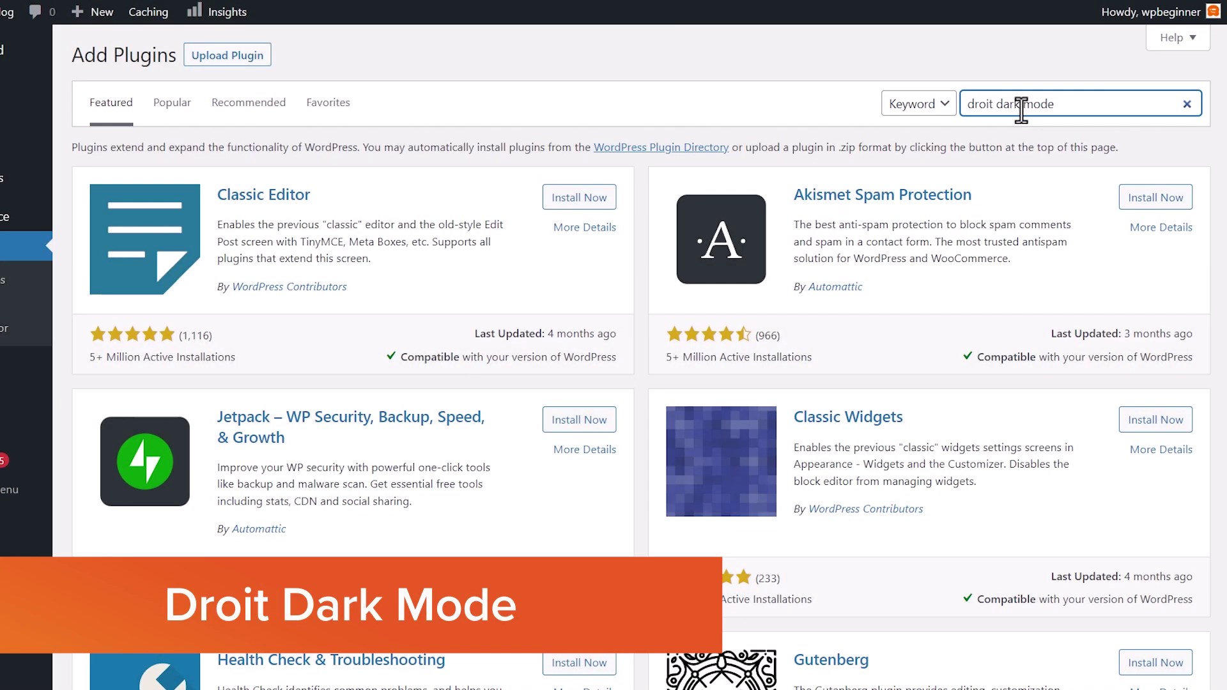
key("Return")
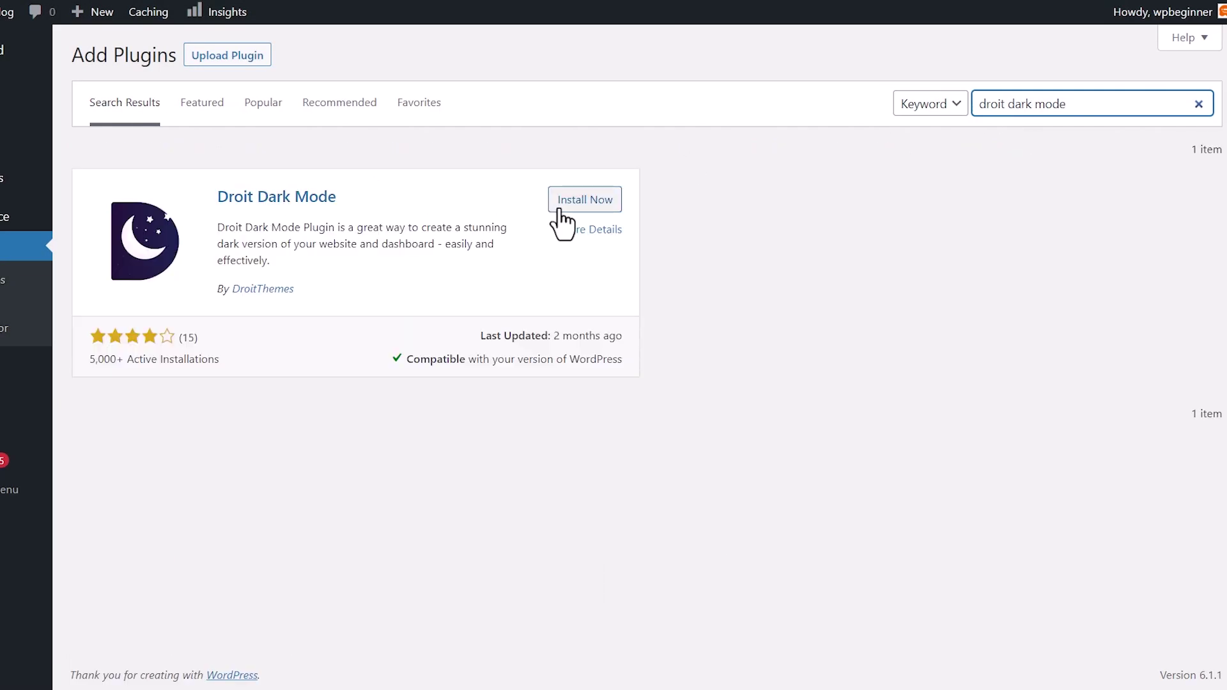
left_click(573, 201)
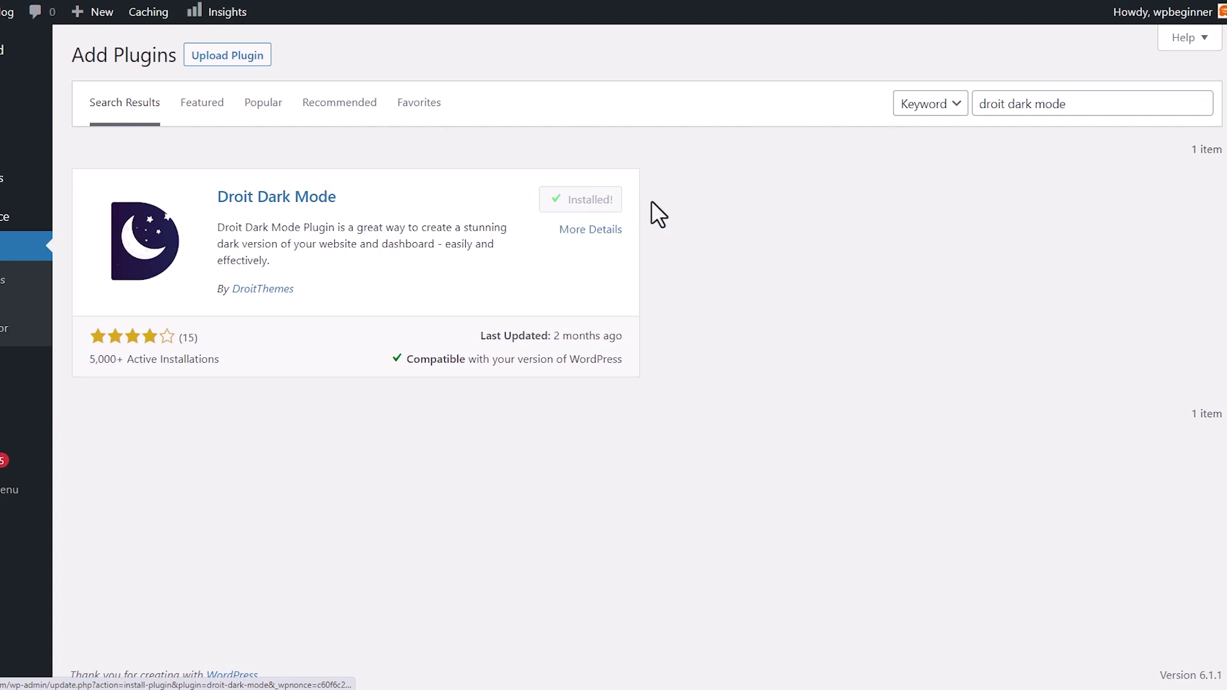
left_click(604, 199)
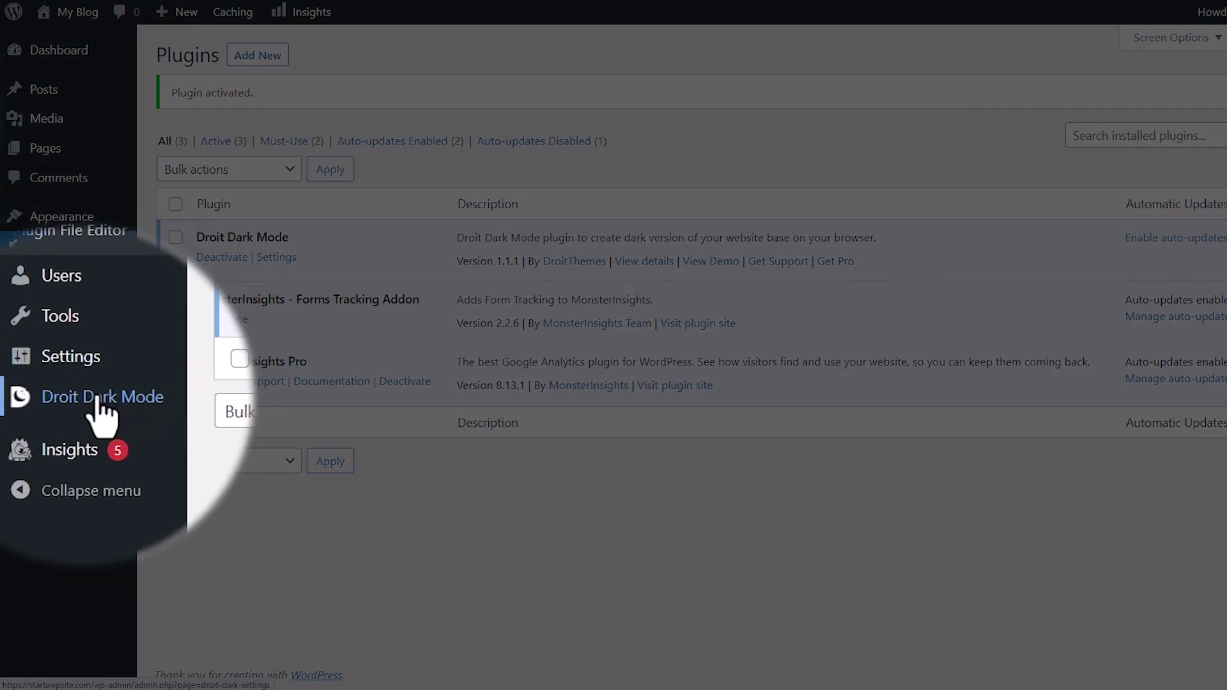
Step: In Droit Dark Mode, choose the Color 1 preset palette after trying Color 2, and save
left_click(103, 397)
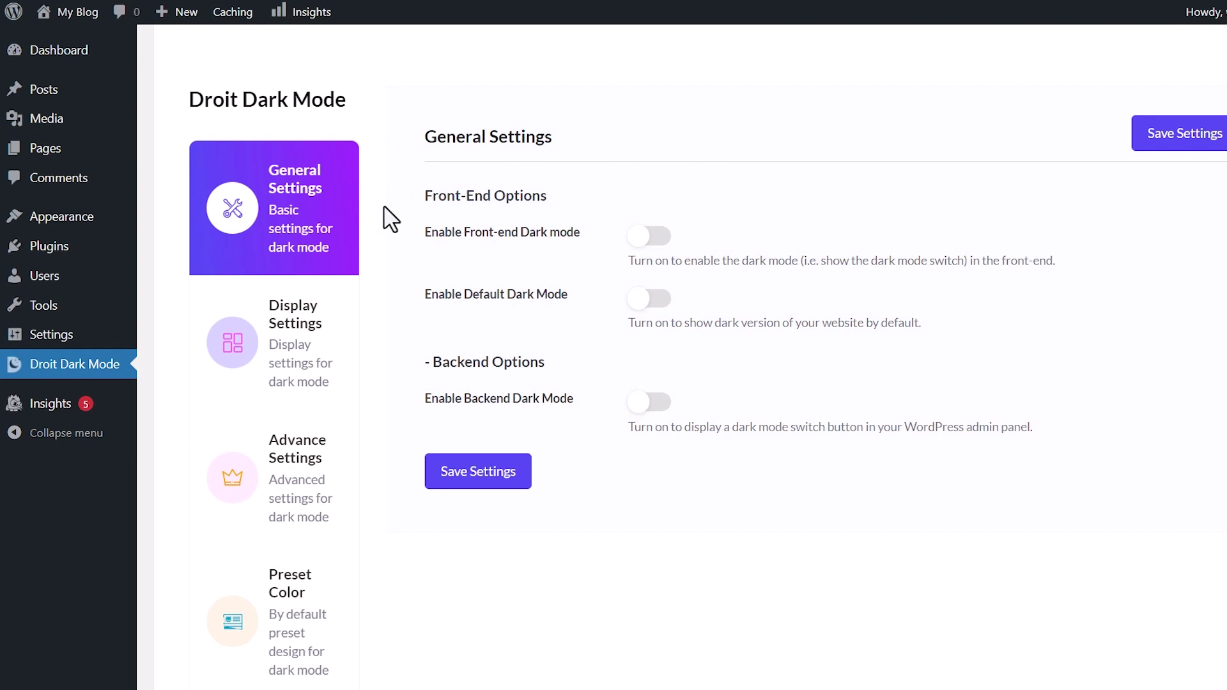
left_click(292, 625)
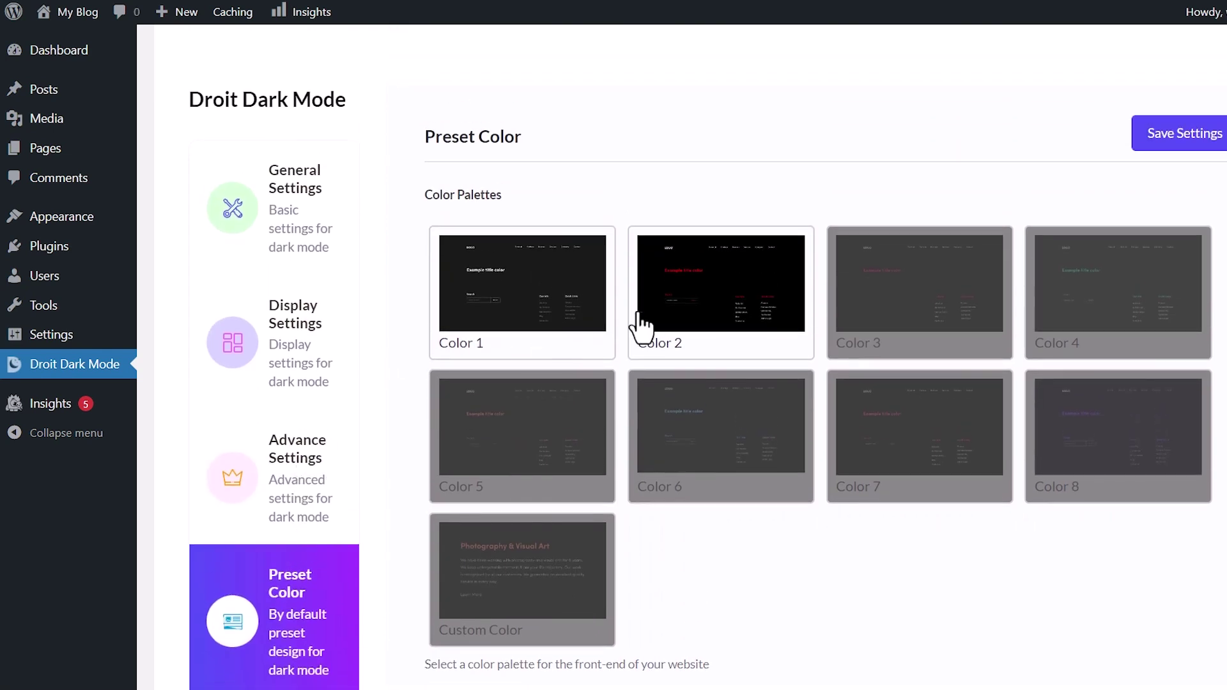
left_click(671, 326)
left_click(523, 328)
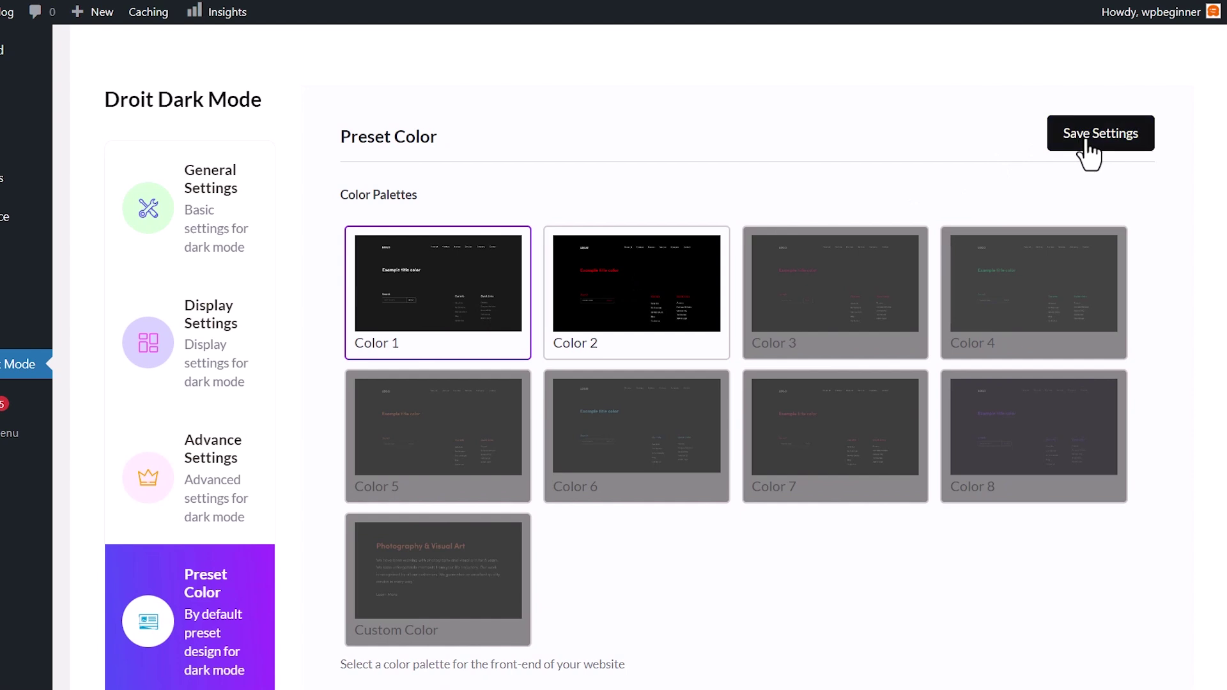
left_click(1179, 133)
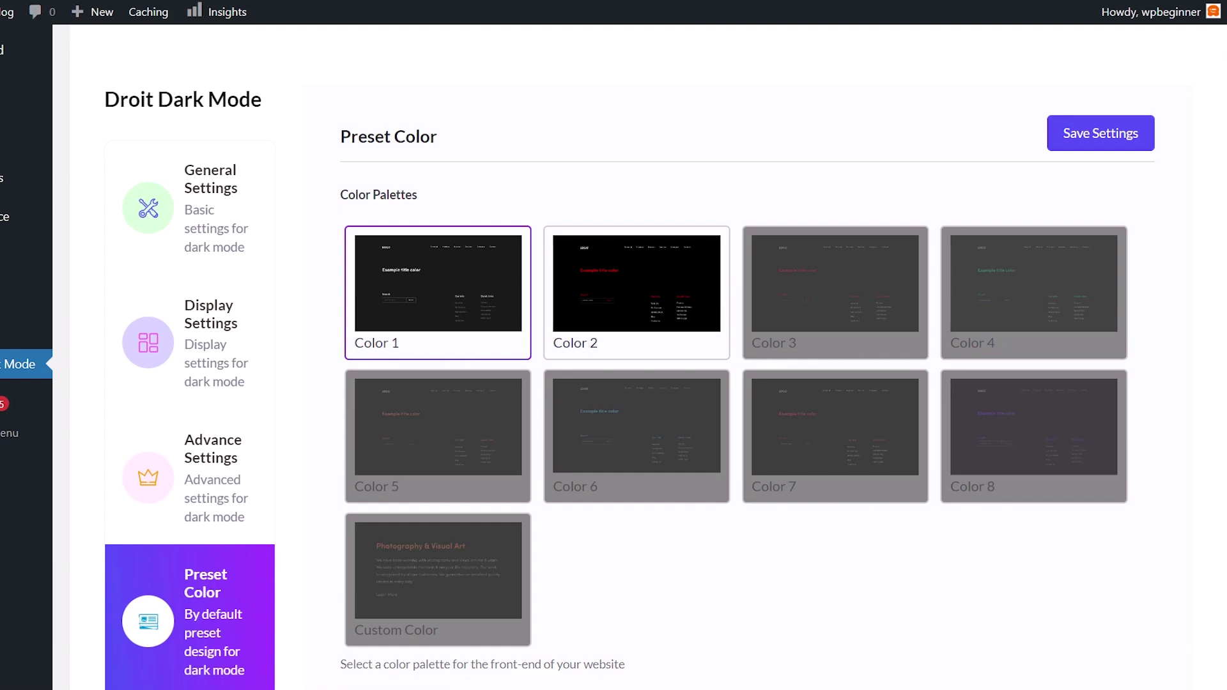
Step: Place the dark mode switch at Top Right in Display Settings and save
left_click(221, 363)
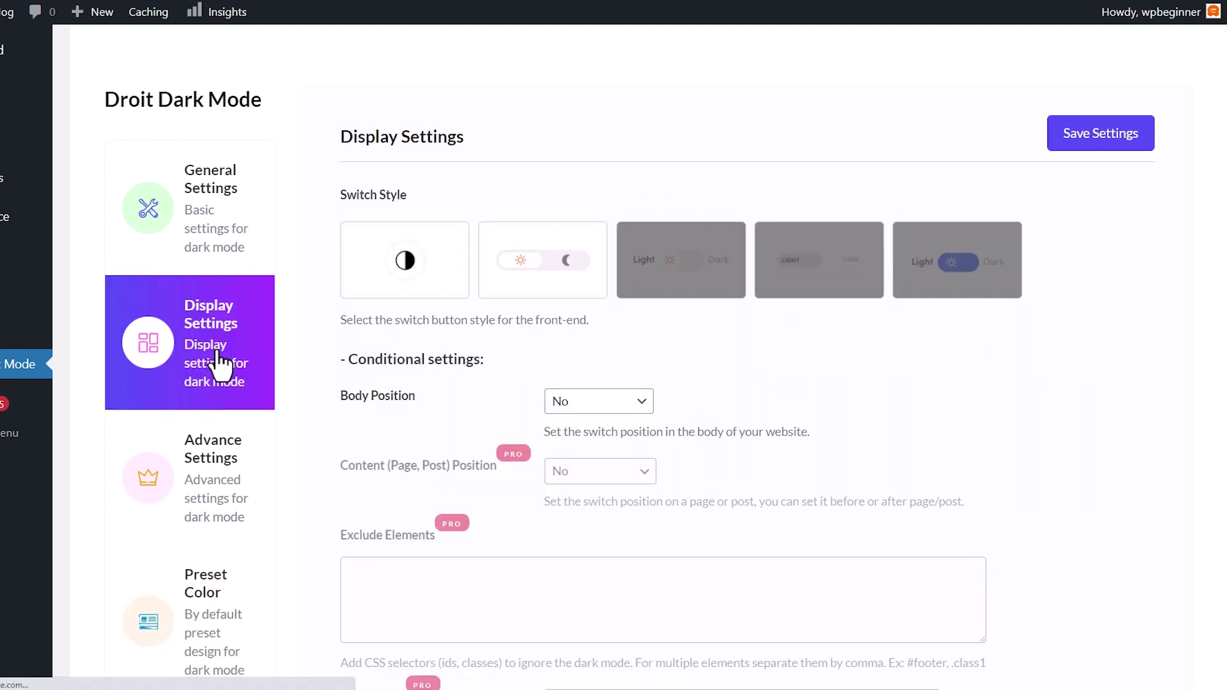
left_click(569, 402)
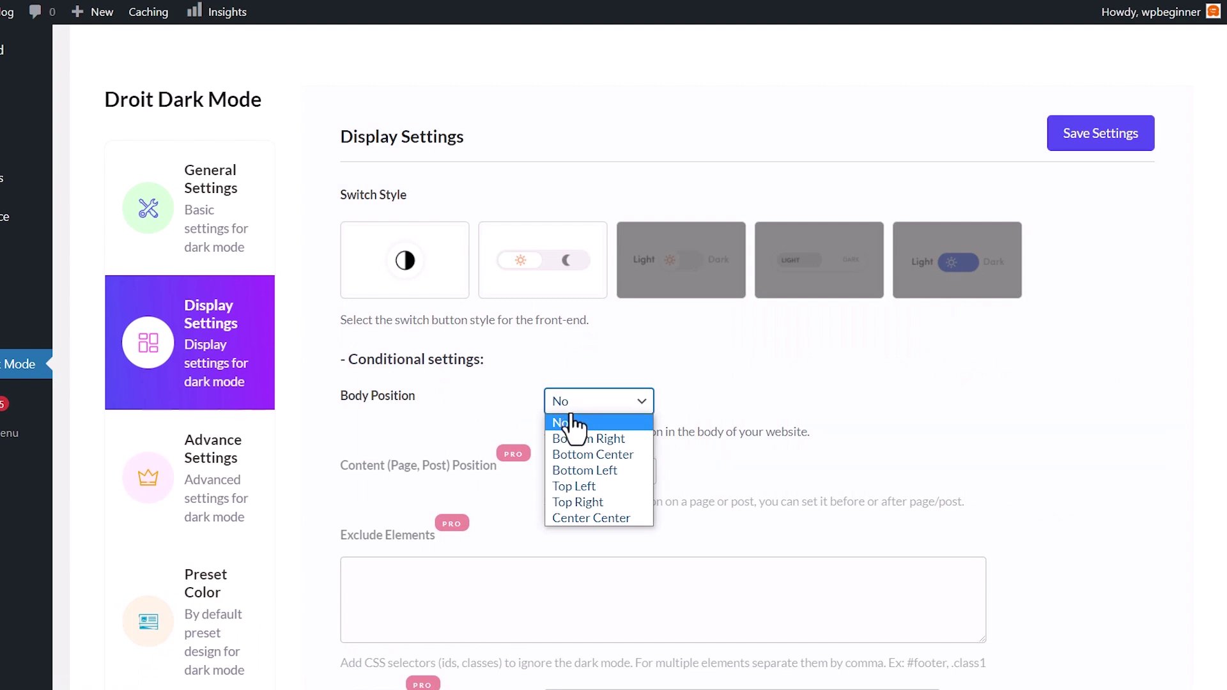
left_click(583, 501)
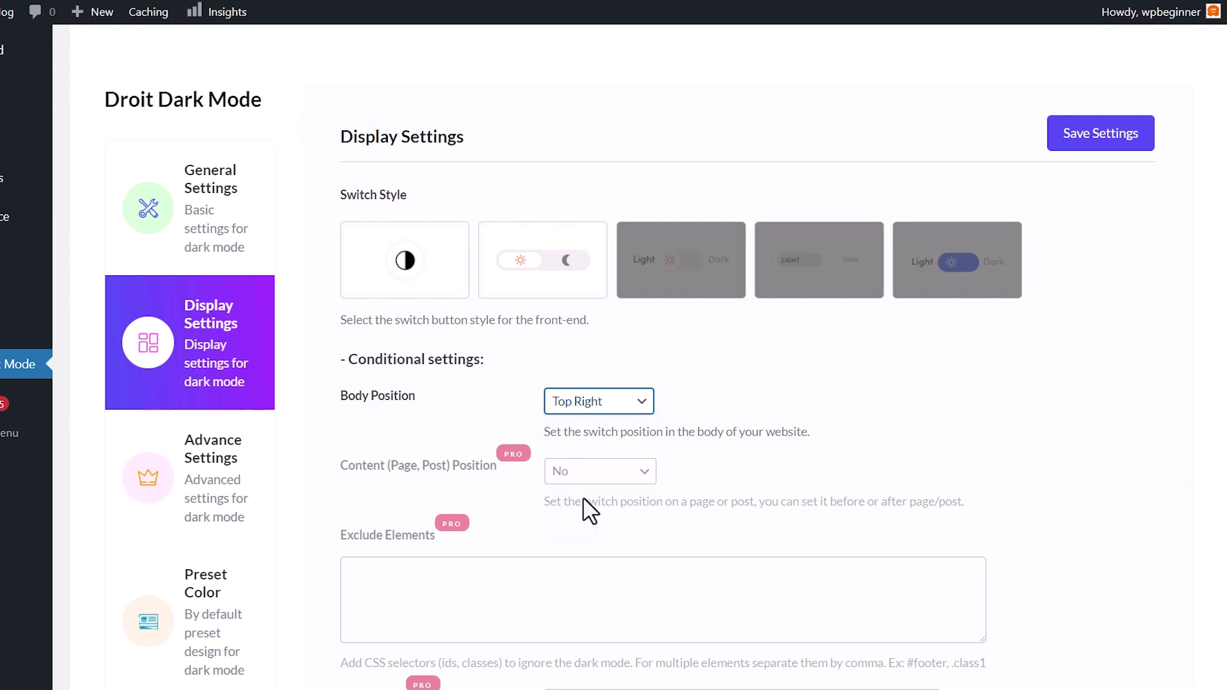
left_click(1101, 134)
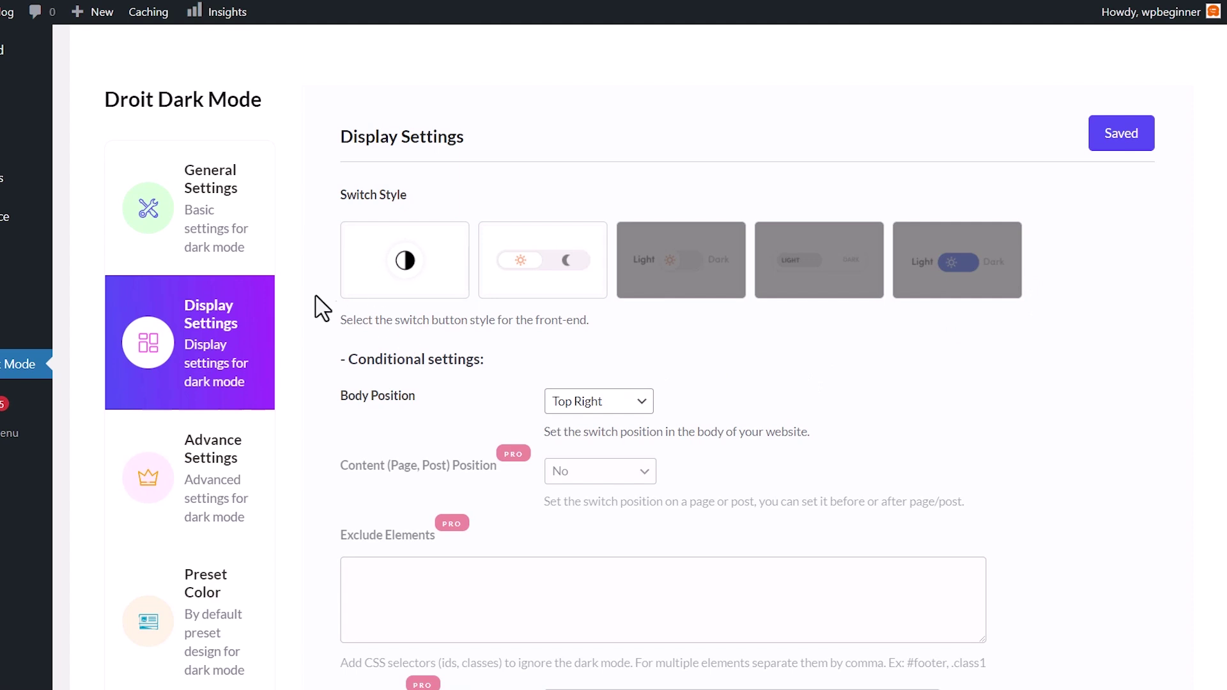
Step: In General Settings, enable front-end dark mode, keep default and backend off, and save
left_click(206, 244)
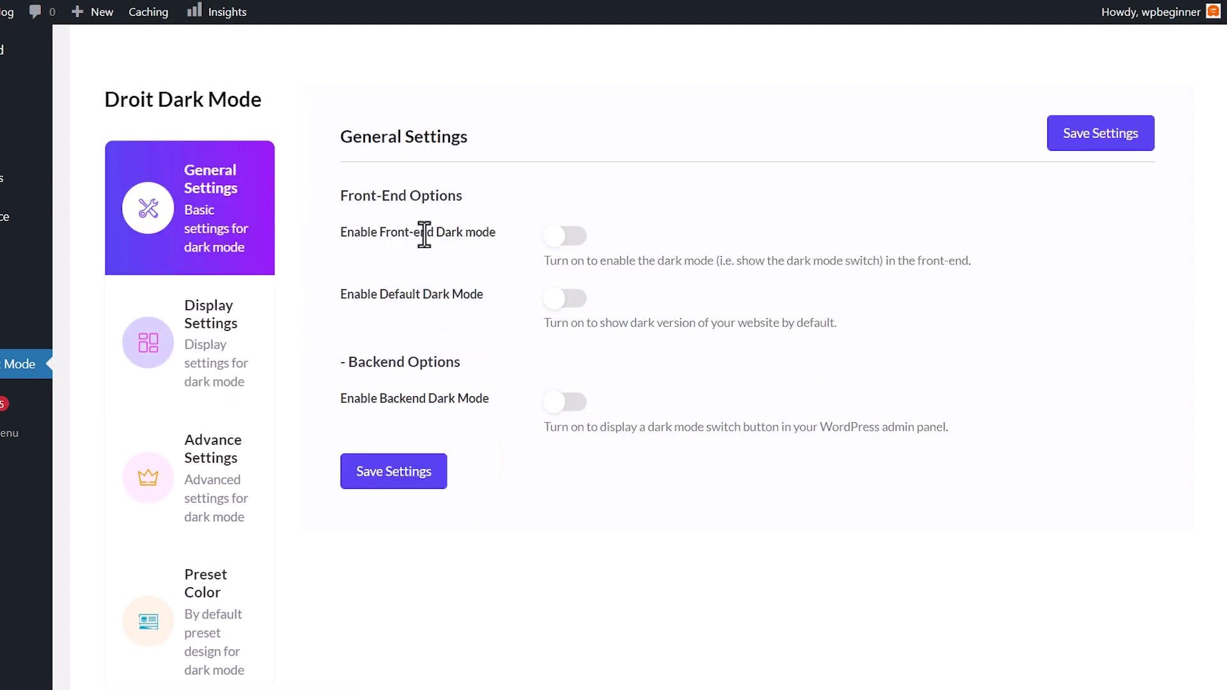
left_click(579, 240)
left_click(561, 298)
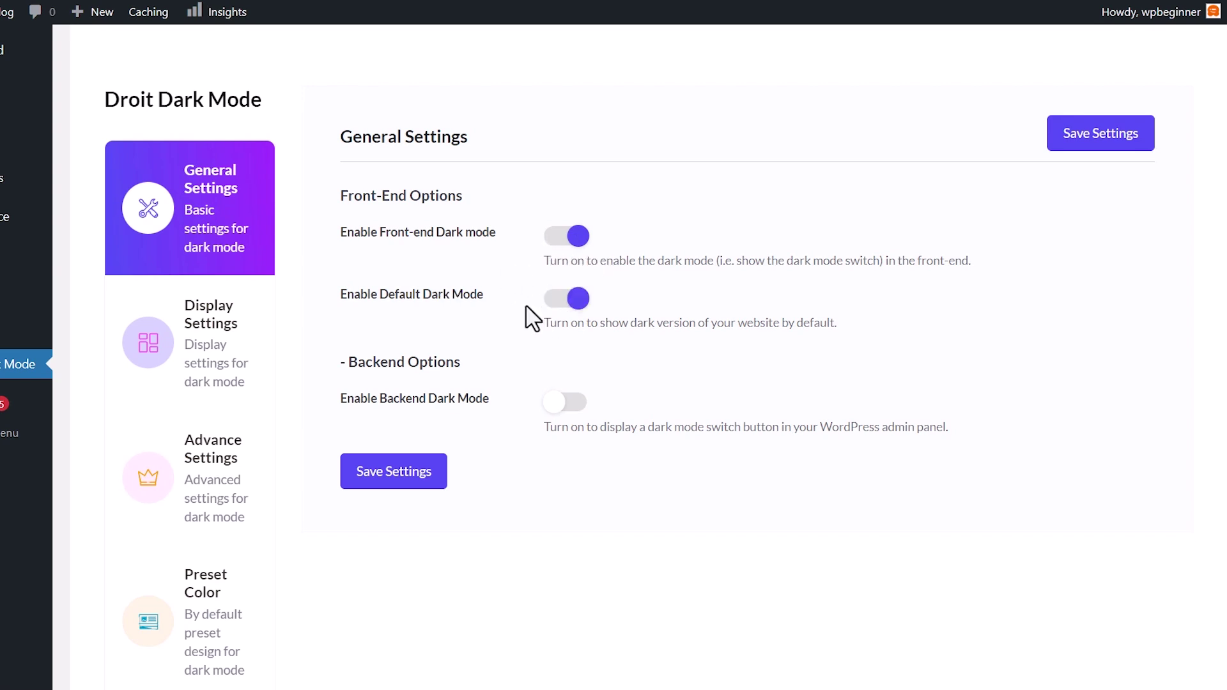
left_click(564, 306)
left_click(566, 403)
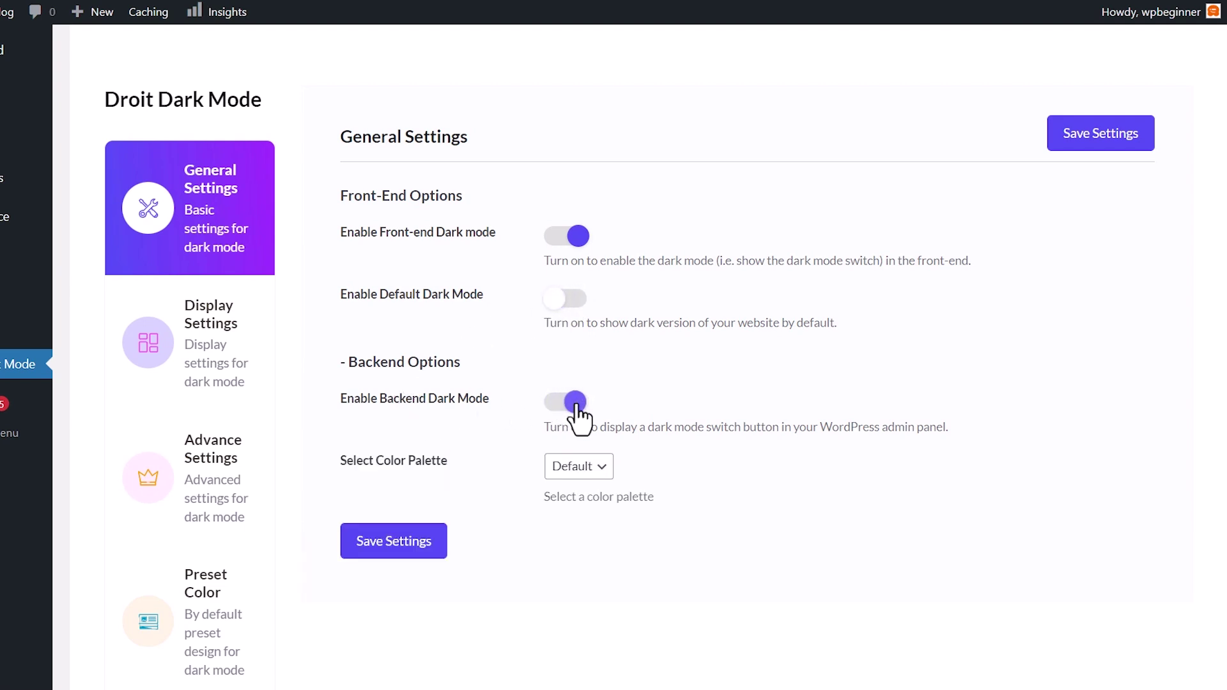
left_click(578, 467)
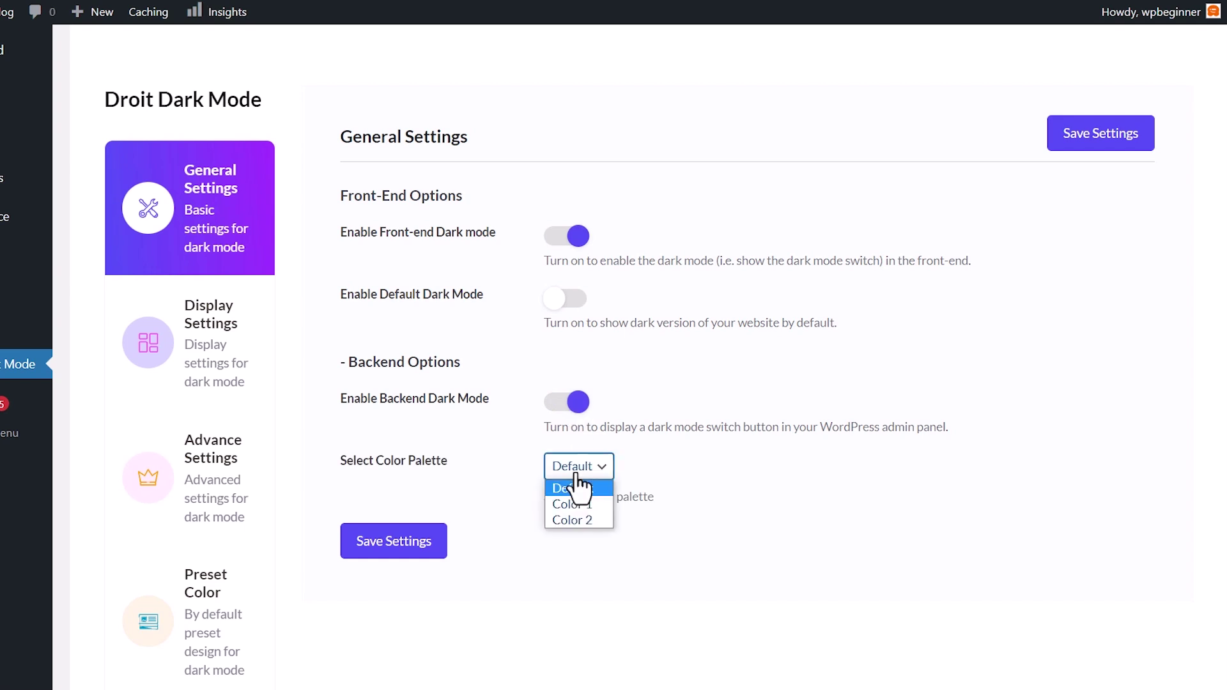
left_click(665, 477)
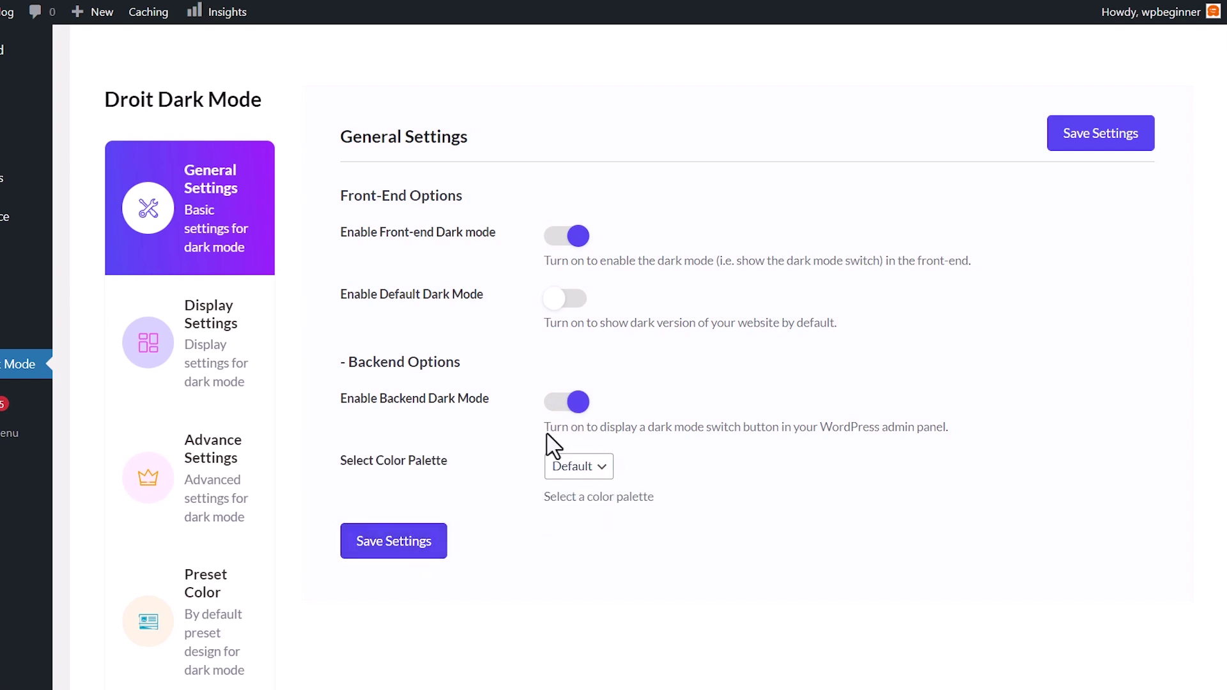
left_click(566, 403)
left_click(393, 471)
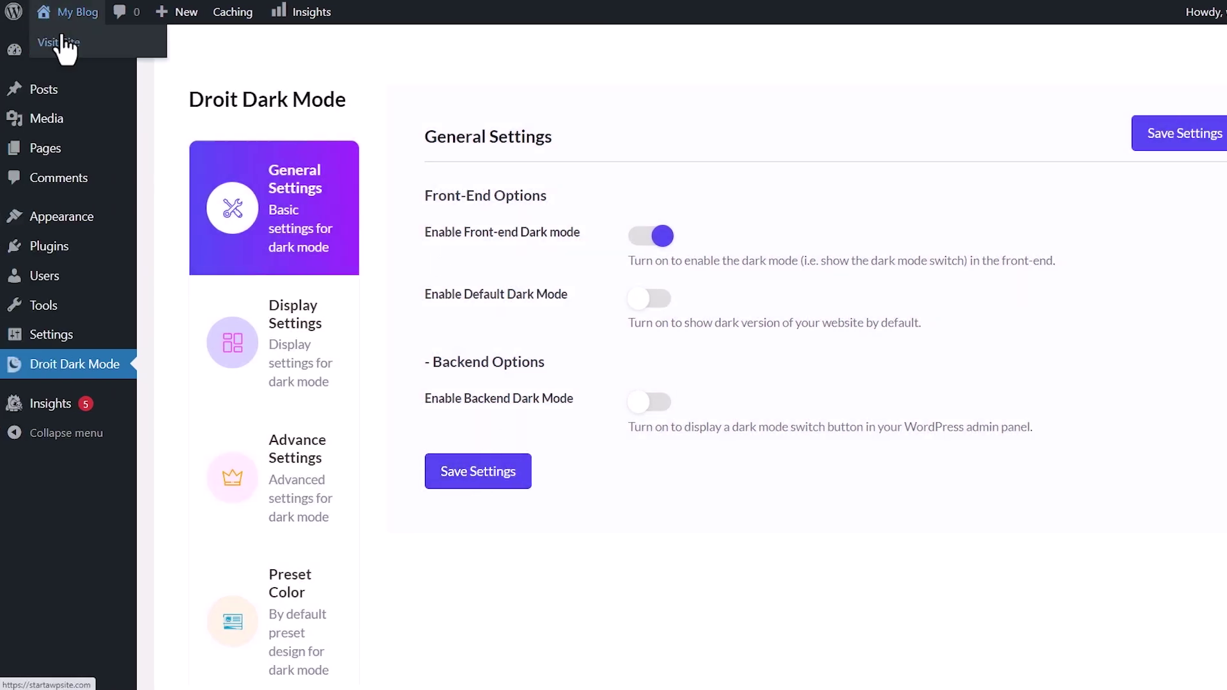
Step: Visit the site and toggle its dark mode switch to dark, light, then dark again
left_click(57, 44)
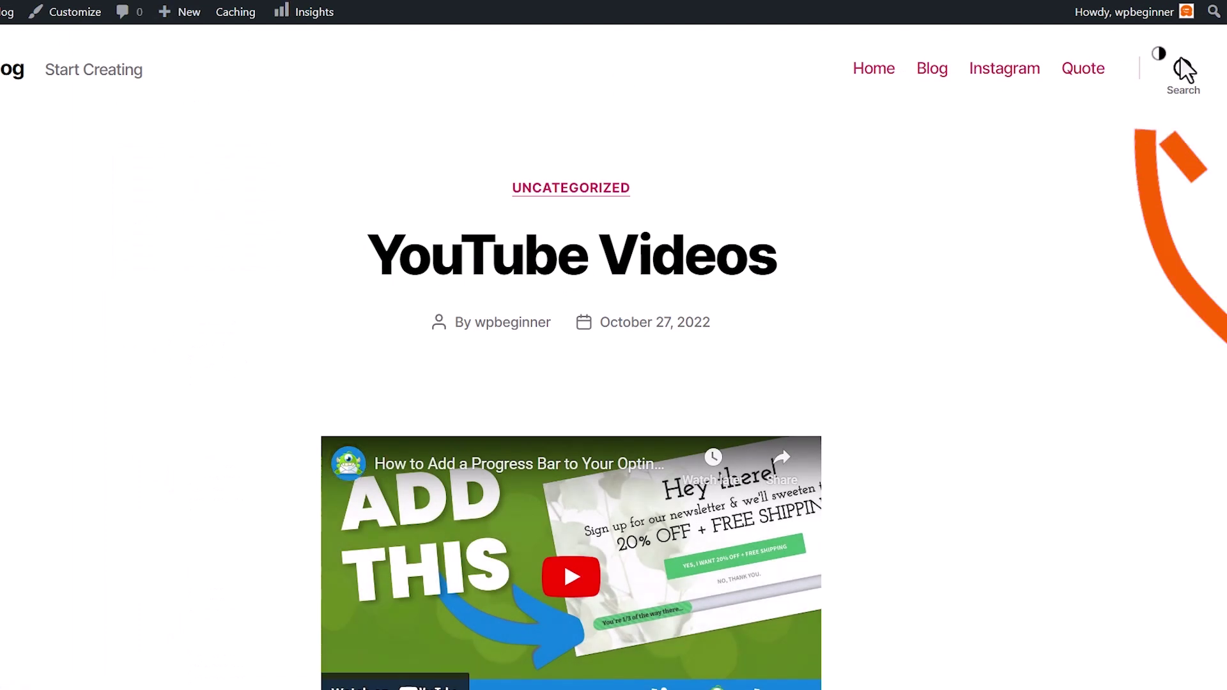
left_click(1157, 56)
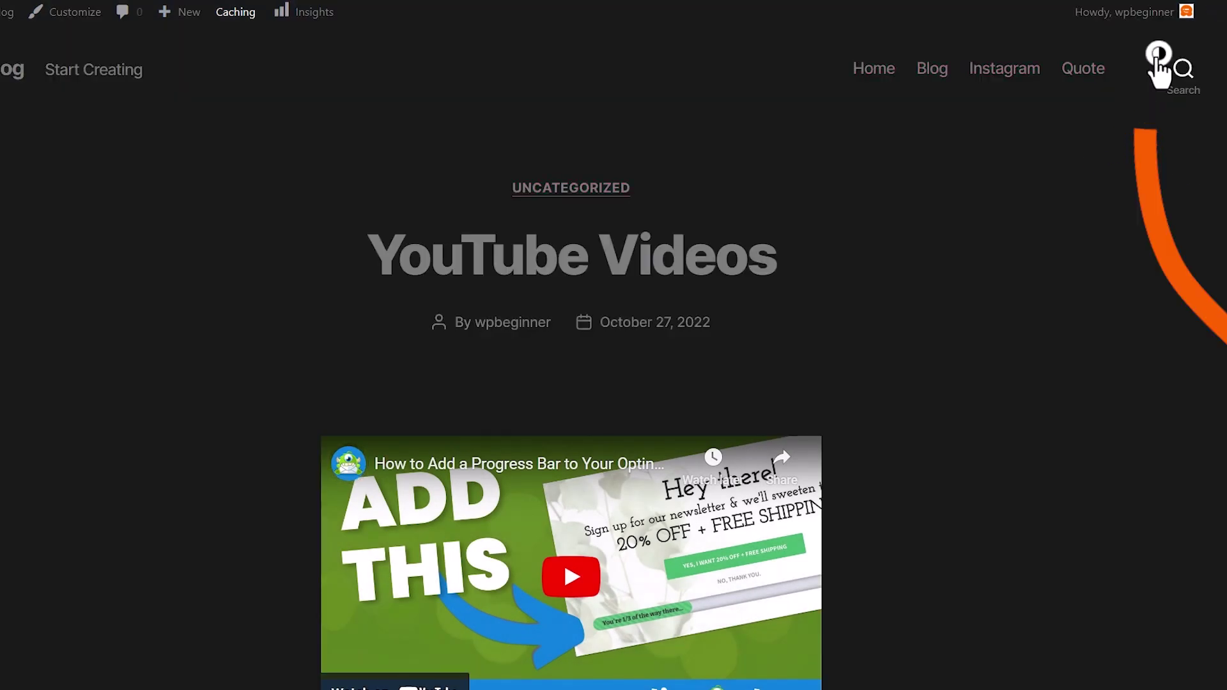
left_click(1158, 57)
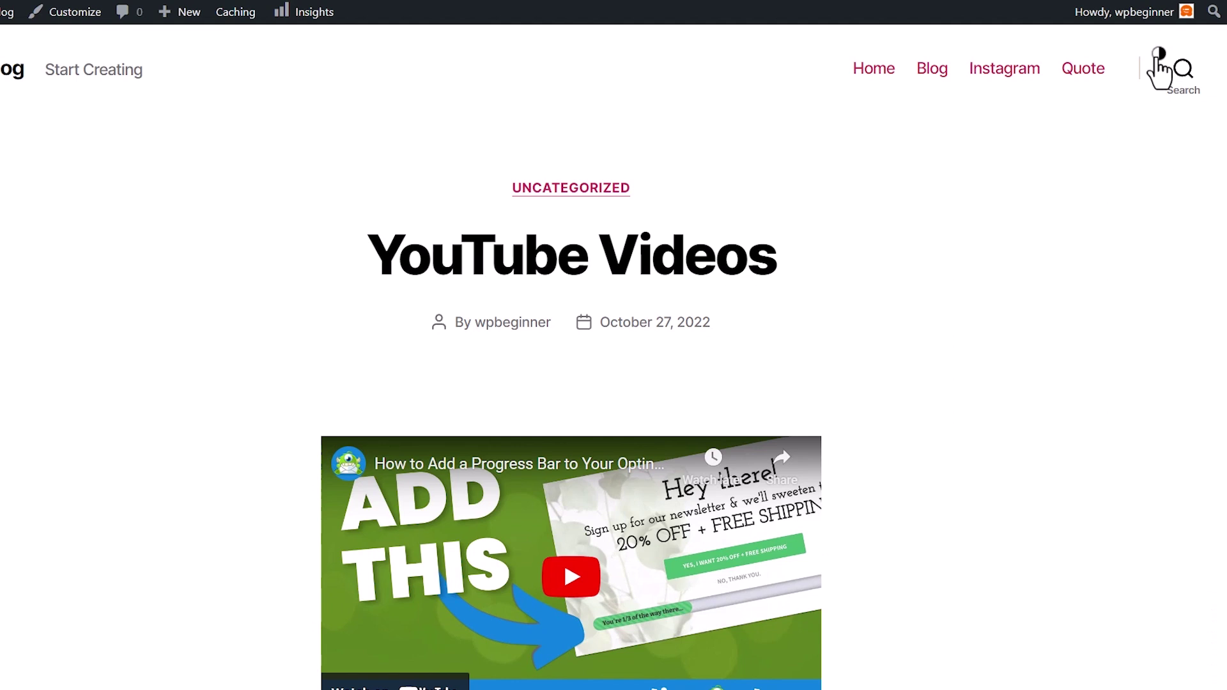
left_click(1158, 67)
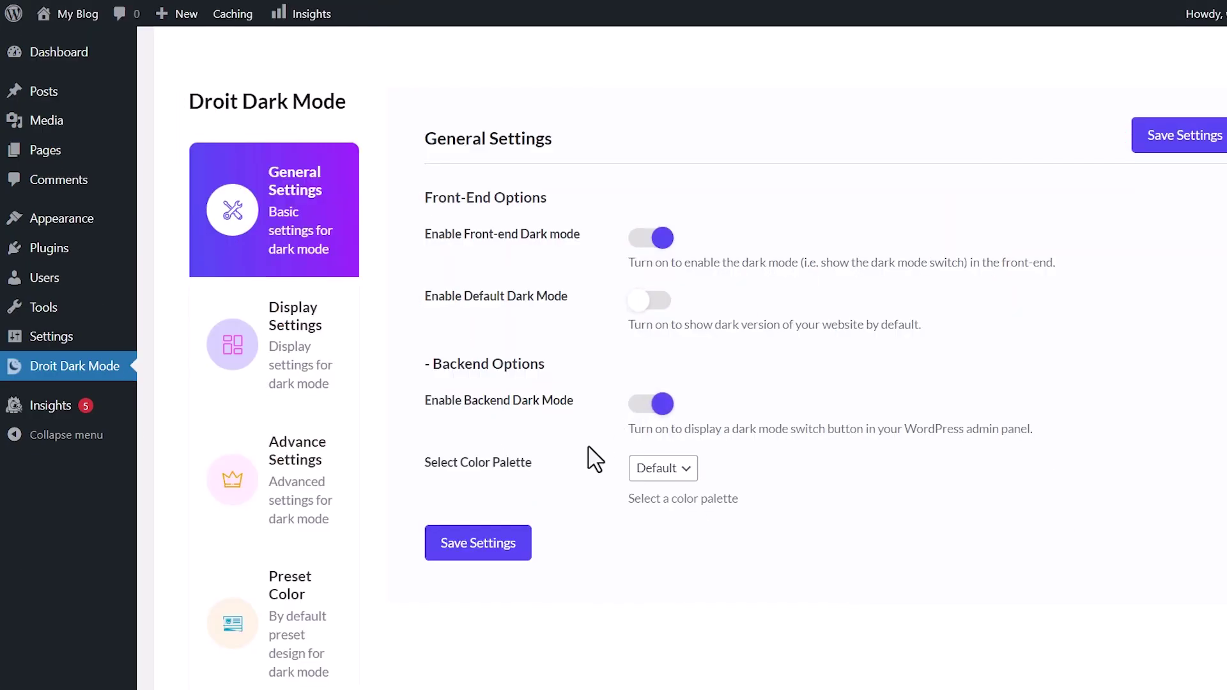
Step: Select the Color 1 backend palette and save the dark mode settings
left_click(662, 467)
left_click(663, 500)
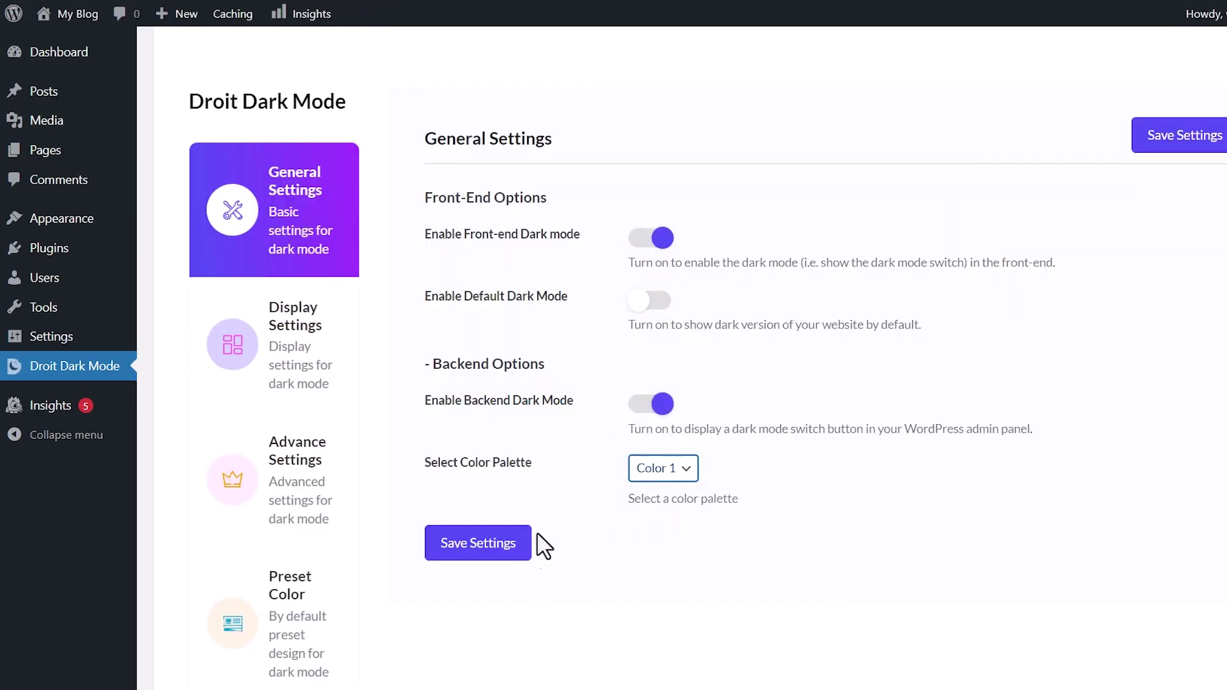
left_click(494, 545)
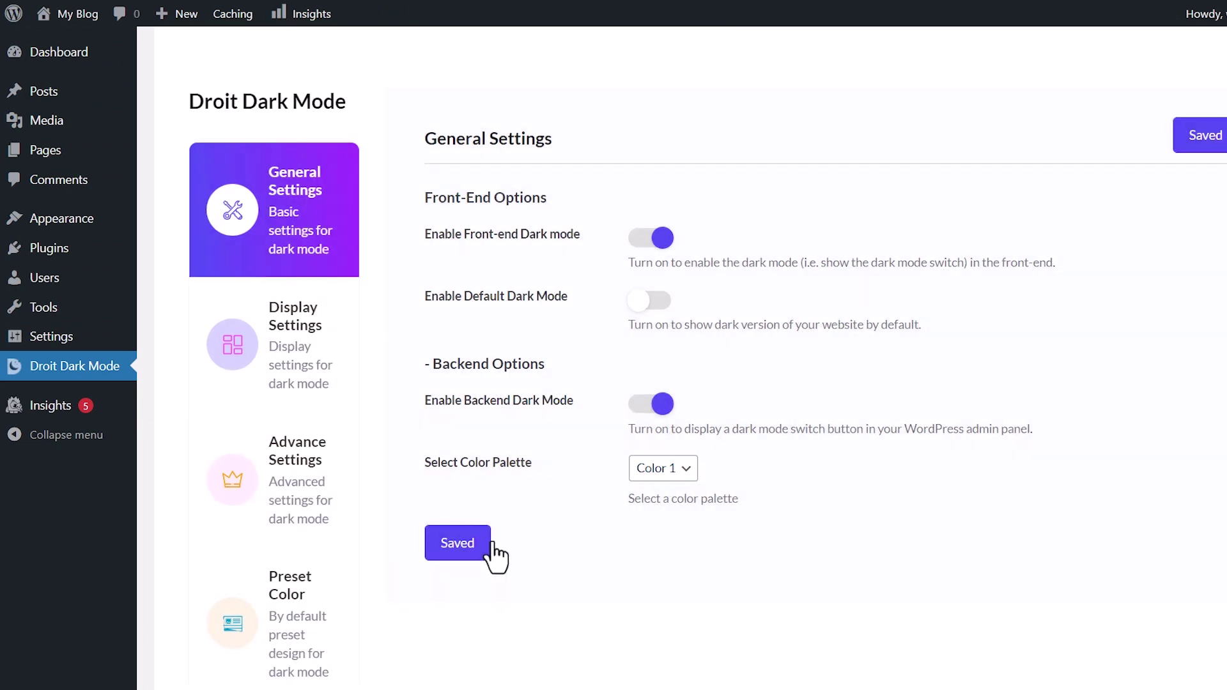
Step: Switch the admin dashboard to dark mode and back with the admin bar icon
left_click(77, 14)
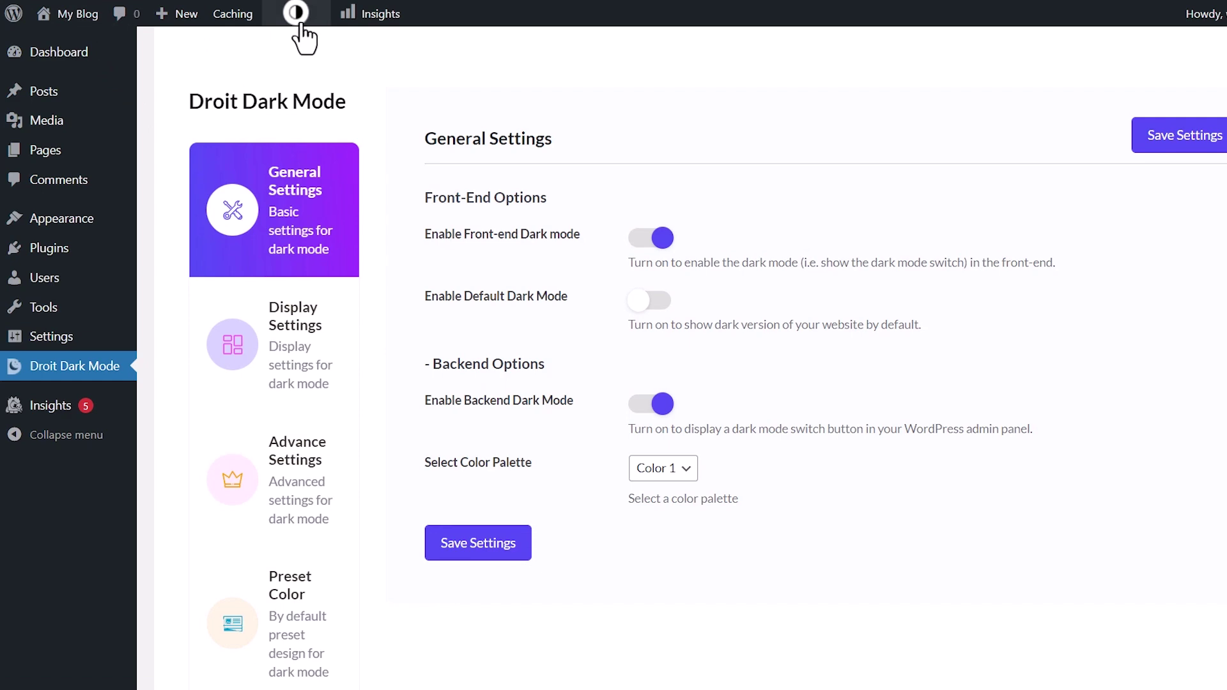
left_click(296, 13)
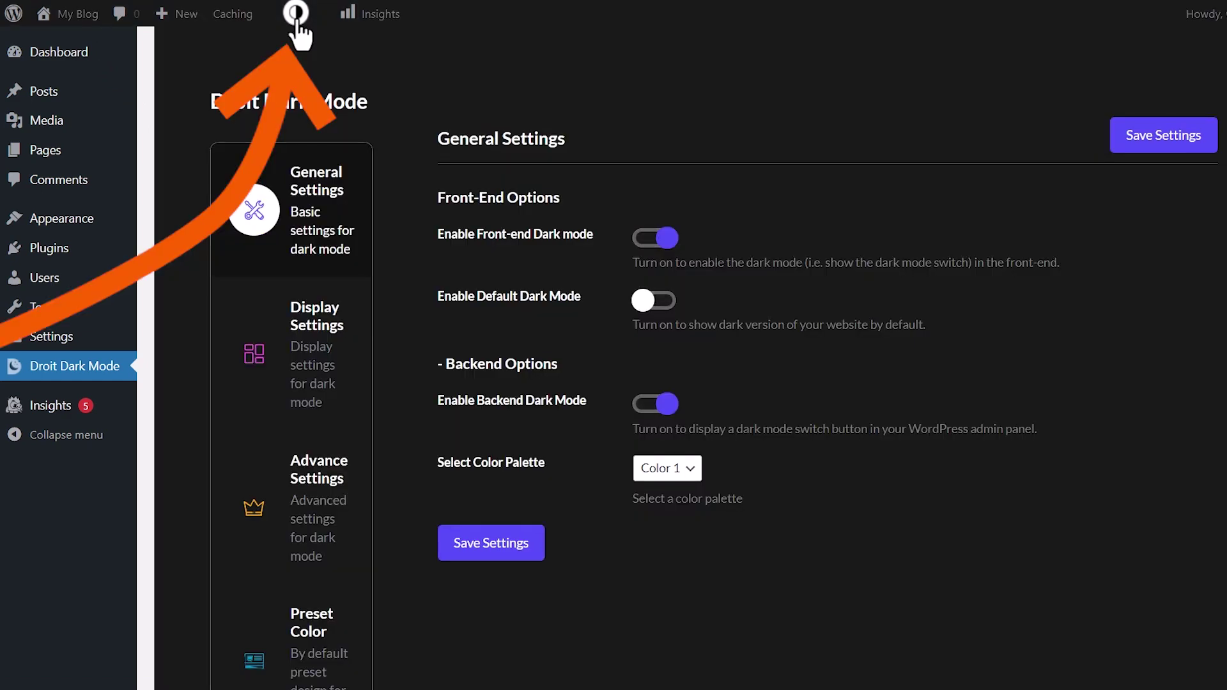
left_click(296, 14)
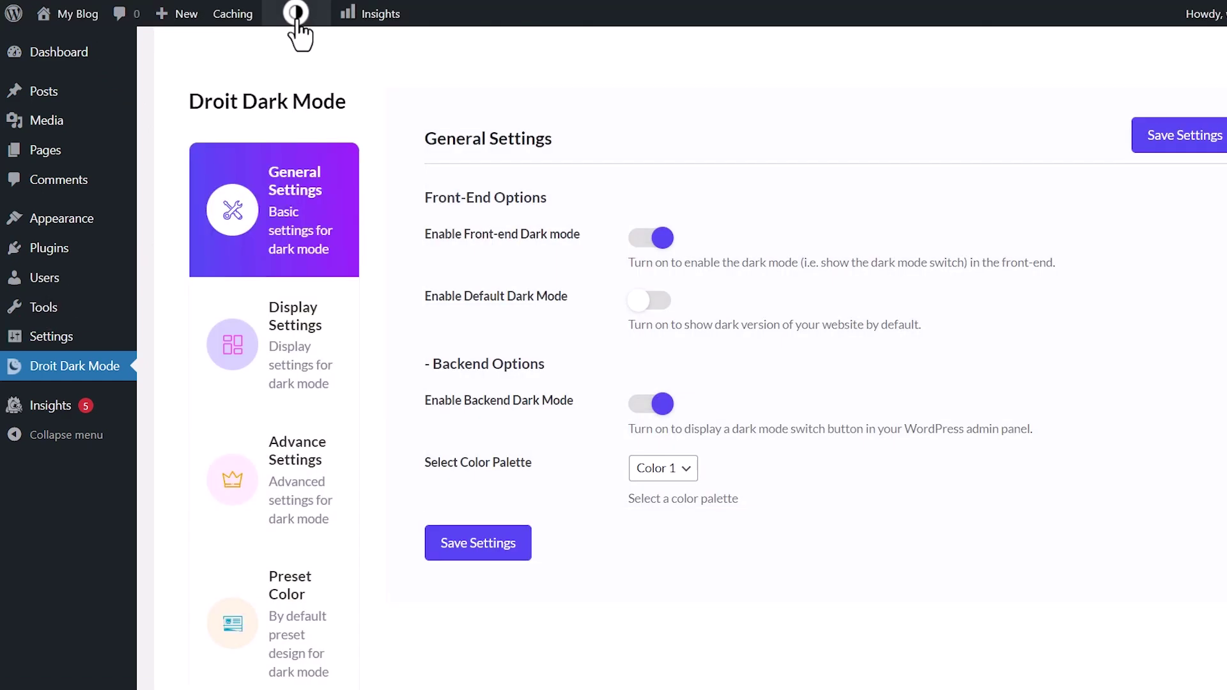